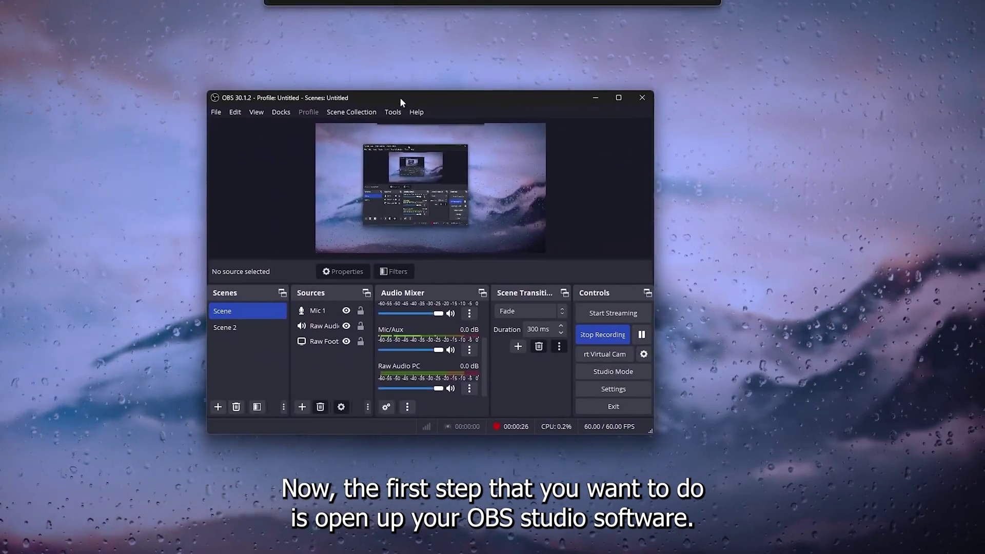
{"action": "left_click_drag", "start_coordinate": [400, 101], "coordinate": [440, 111]}
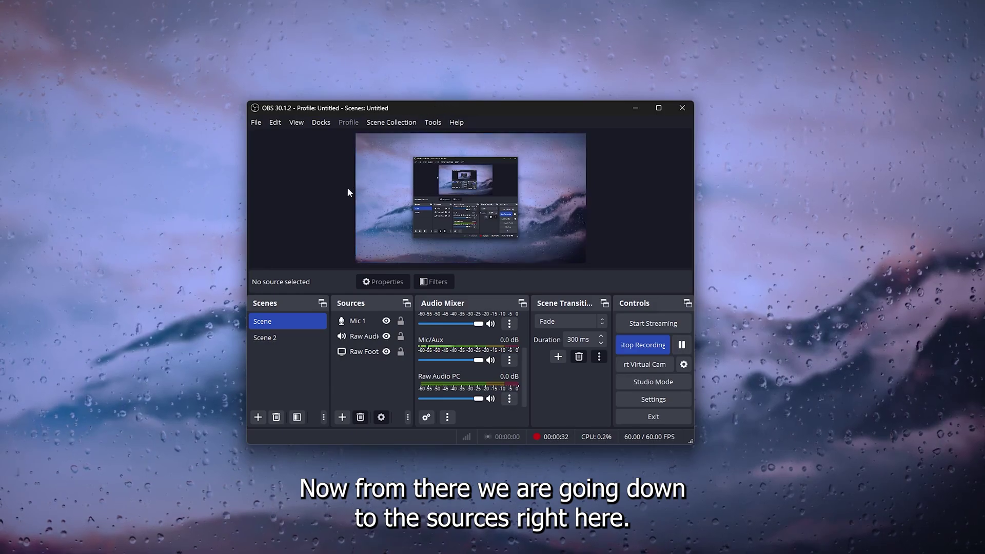
{"action": "left_click", "coordinate": [365, 325]}
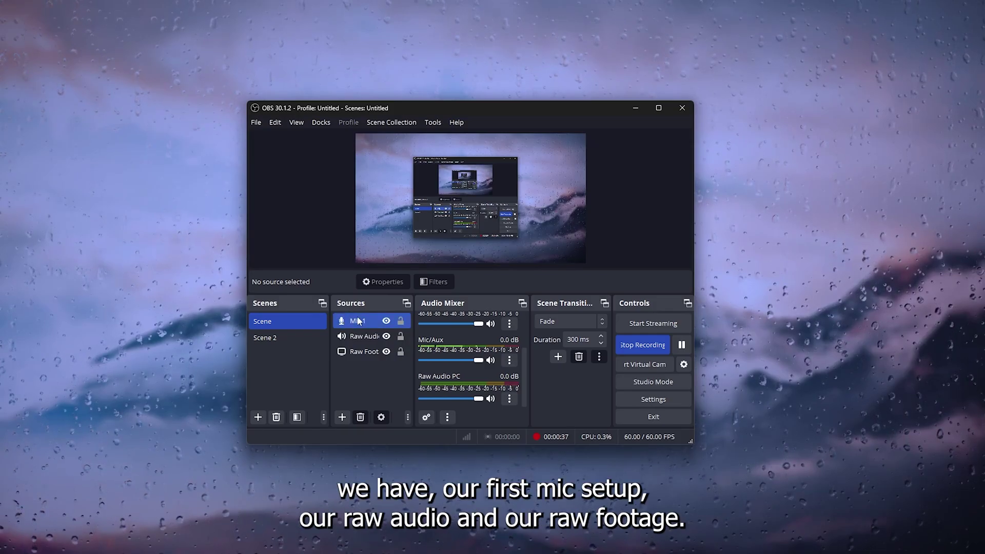
{"action": "left_click", "coordinate": [365, 336]}
{"action": "left_click", "coordinate": [353, 351]}
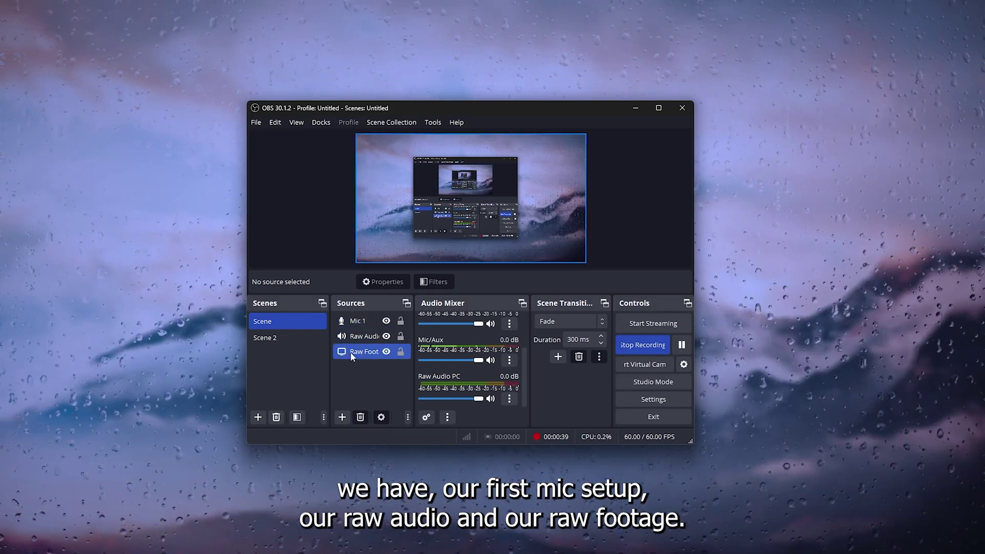
{"action": "left_click", "coordinate": [365, 322]}
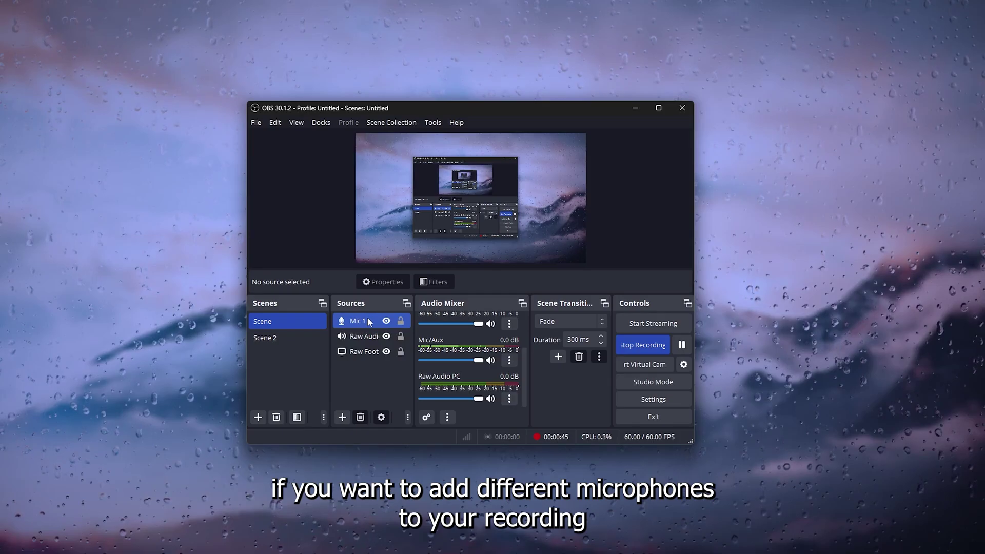
{"action": "left_click", "coordinate": [368, 317], "text": "ctrl"}
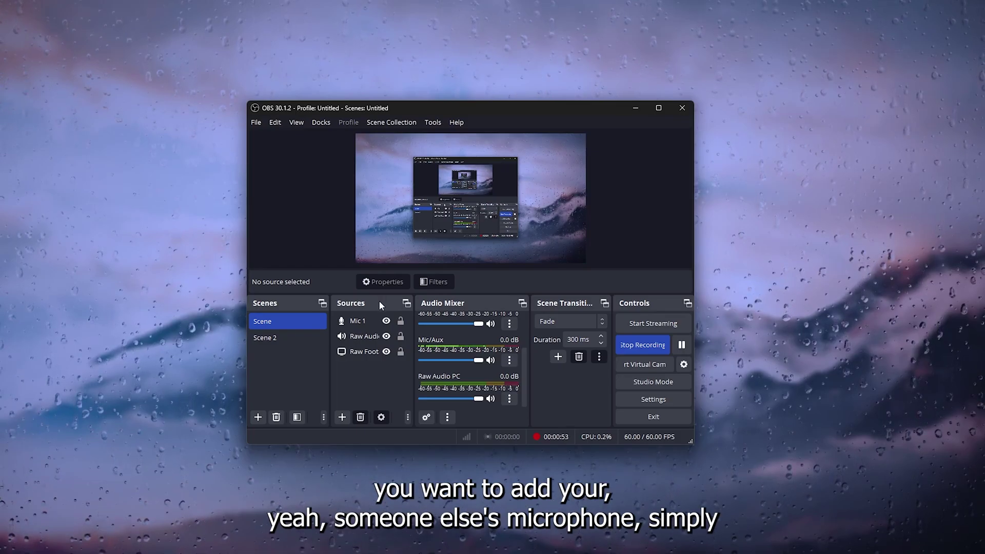
Create an Audio Input Capture named 'Mic 2' with the G533 Gaming Headset as its device.
{"action": "right_click", "coordinate": [354, 370]}
{"action": "mouse_move", "coordinate": [384, 377]}
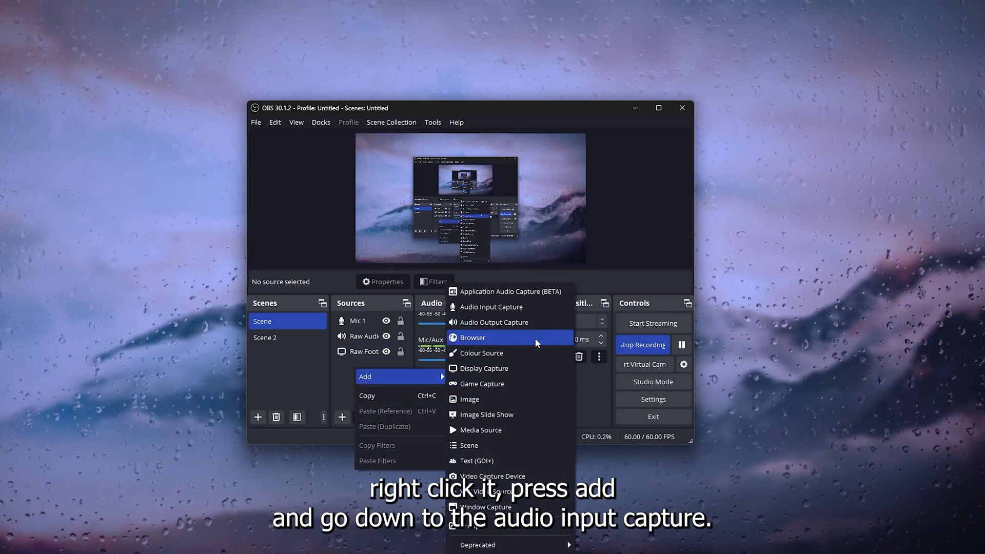
{"action": "left_click", "coordinate": [522, 307]}
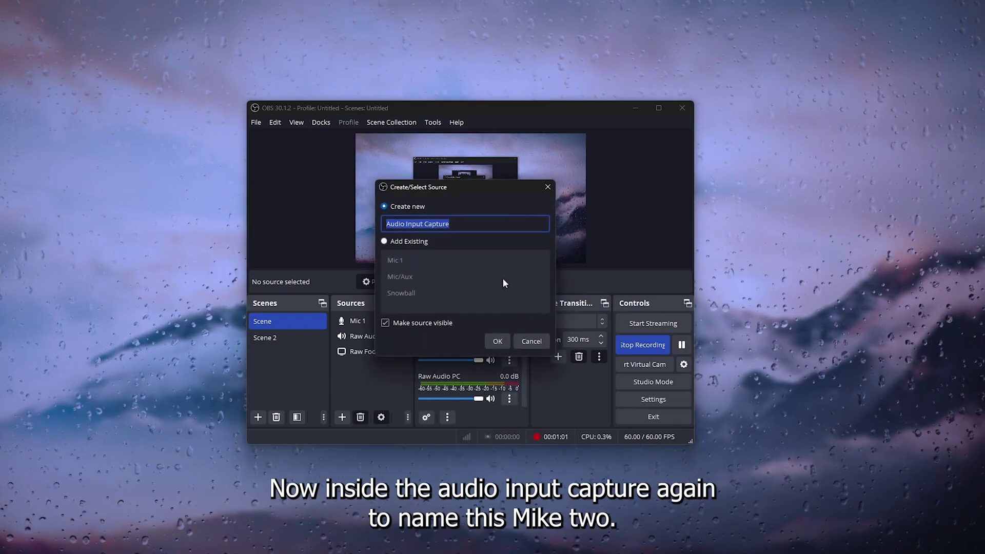
{"action": "type", "text": "Mi"}
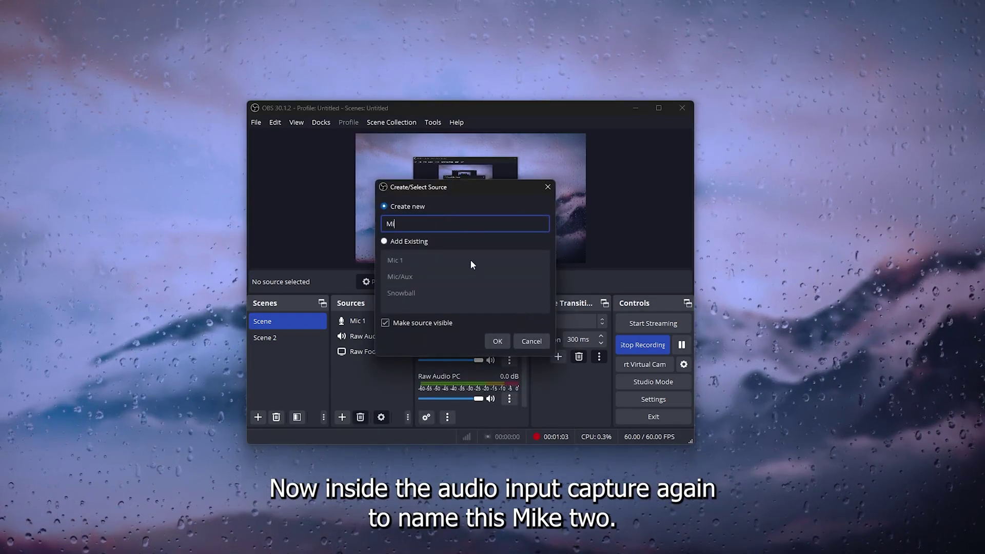
{"action": "type", "text": "c 2"}
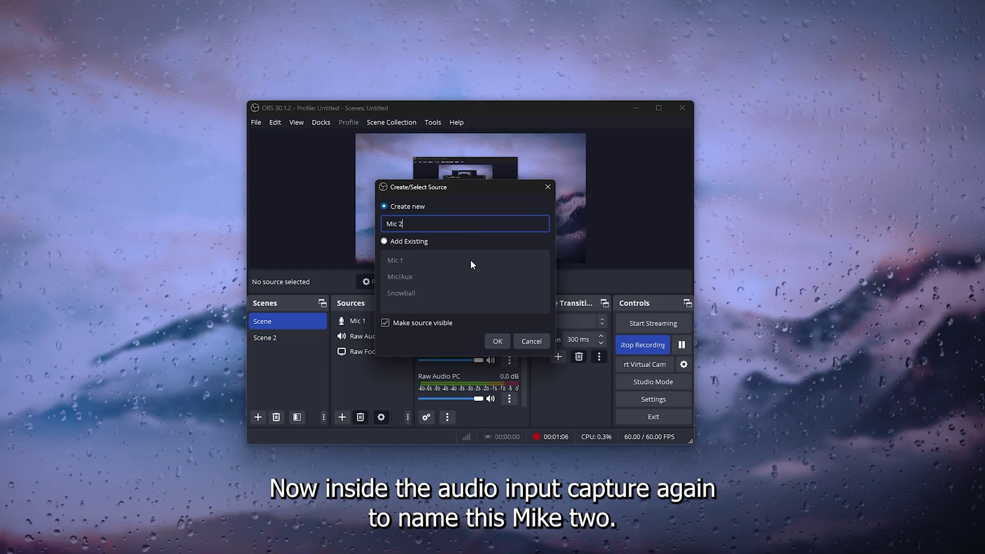
{"action": "key", "text": "Return"}
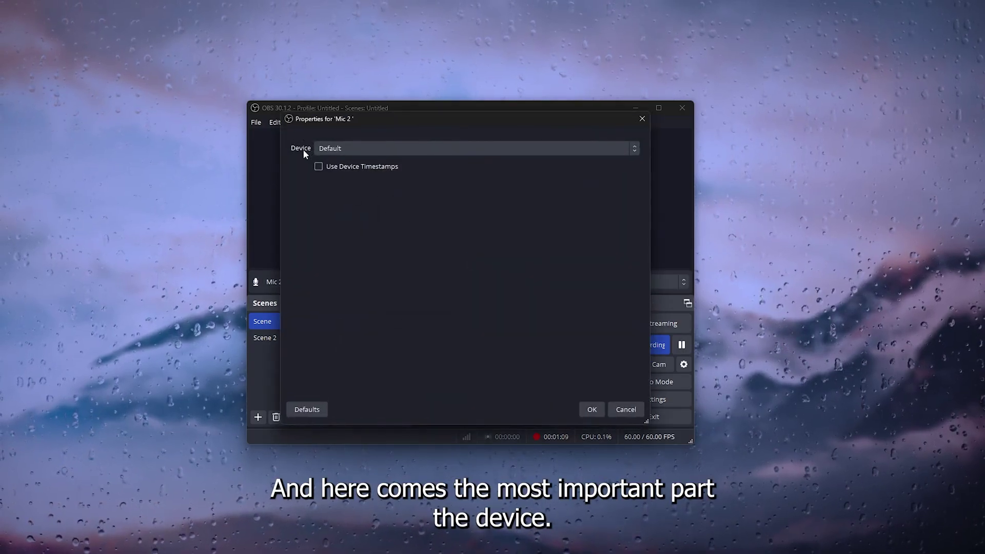
{"action": "left_click", "coordinate": [450, 149]}
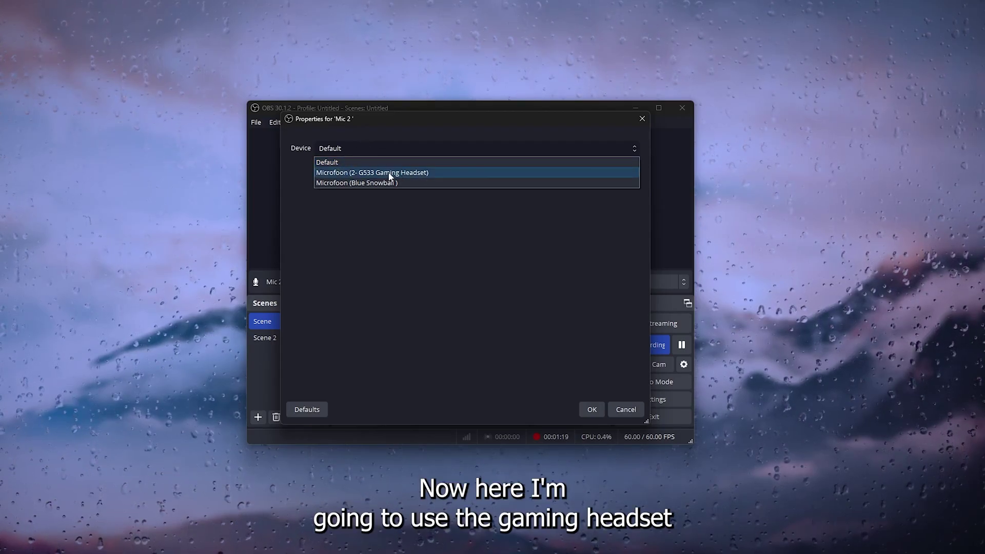
{"action": "left_click", "coordinate": [417, 173]}
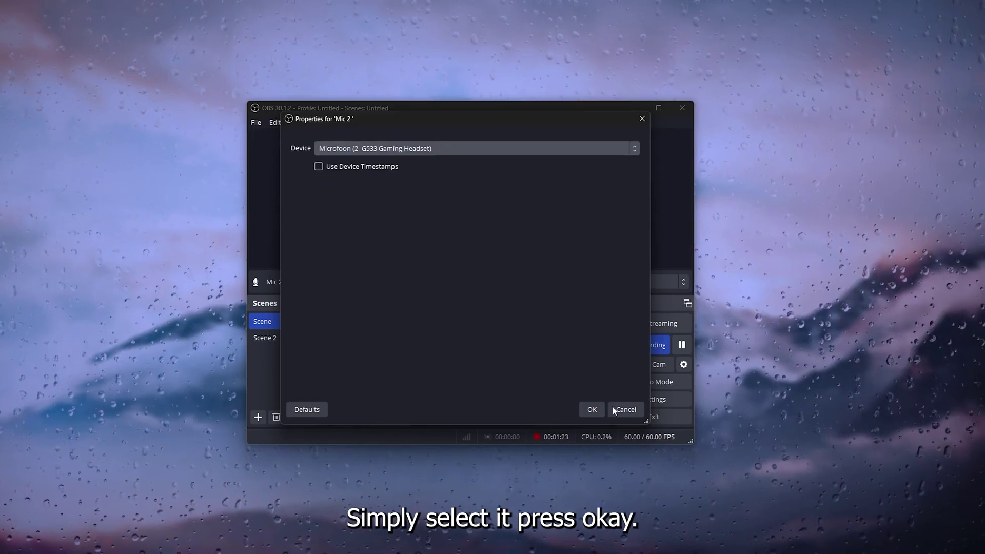
Confirm Mic 2's device settings and make Mic 2 visible in the Sources list.
{"action": "left_click", "coordinate": [592, 410]}
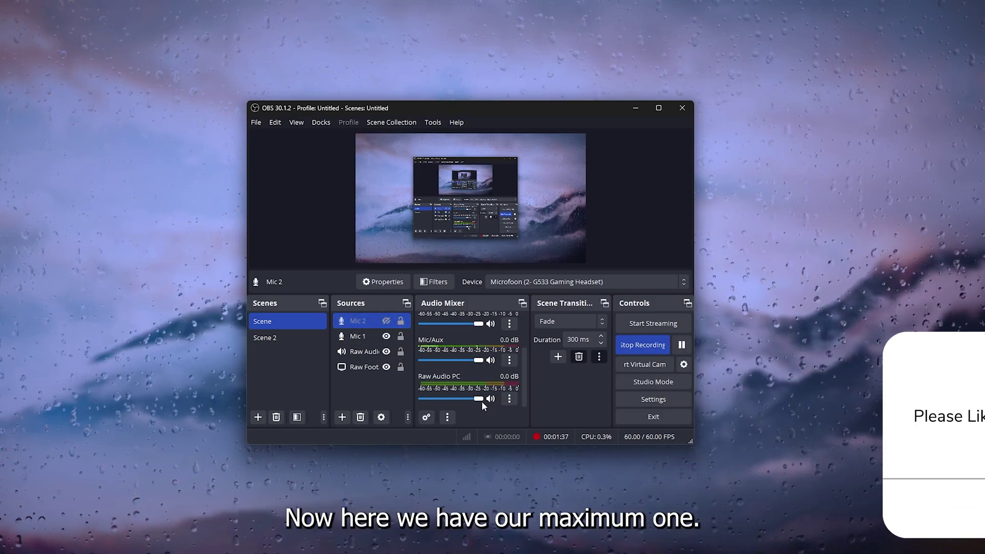
{"action": "scroll", "coordinate": [482, 401], "scroll_direction": "up", "scroll_amount": 2}
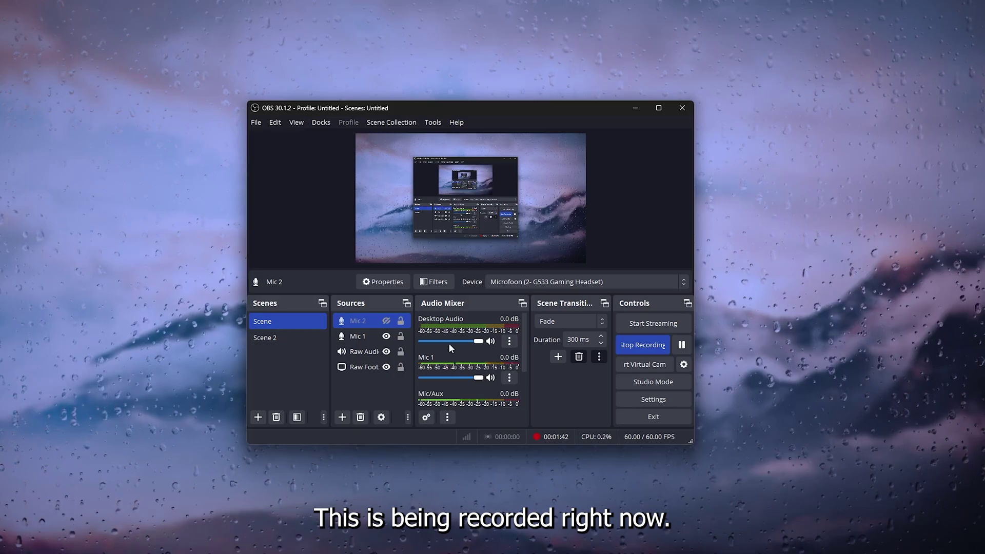
{"action": "left_click", "coordinate": [386, 320]}
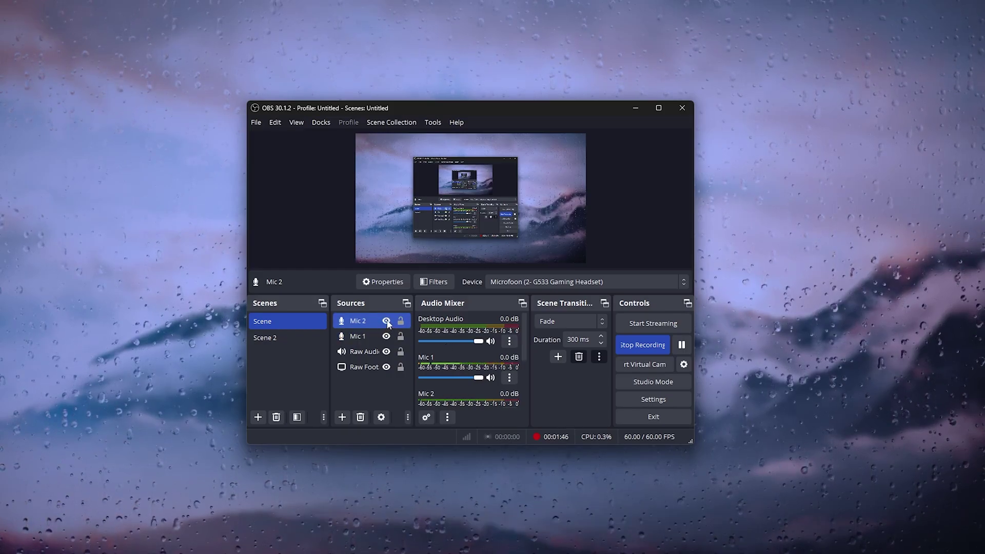
{"action": "left_click", "coordinate": [358, 336], "text": "ctrl"}
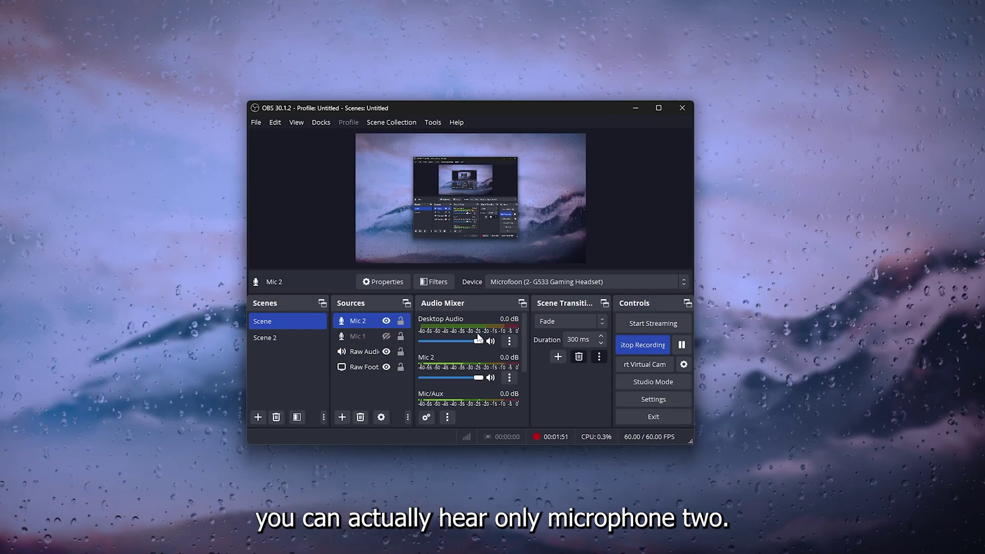
Hide Mic 2 again, keeping Mic 1 and the raw audio source active.
{"action": "left_click", "coordinate": [404, 355], "text": "ctrl"}
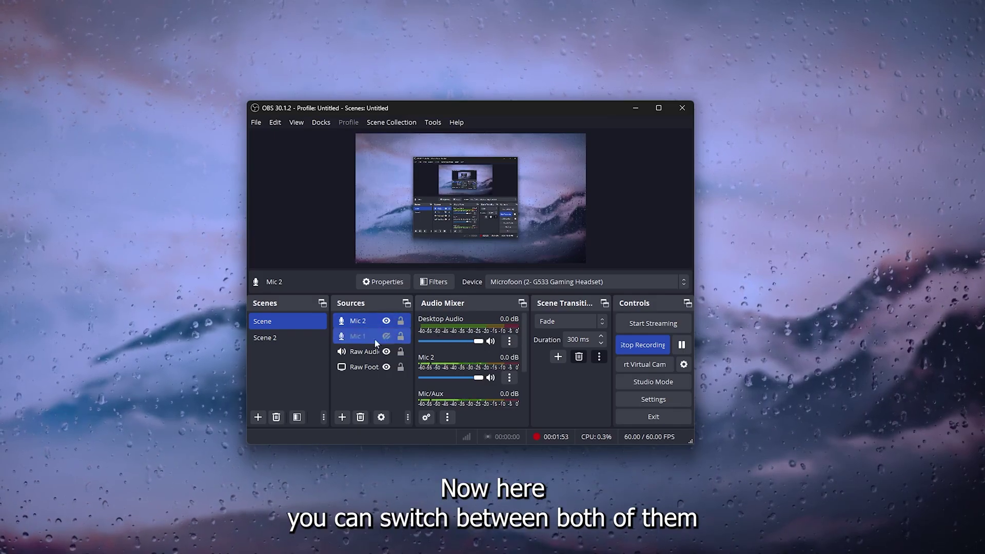
{"action": "left_click", "coordinate": [391, 337]}
{"action": "left_click", "coordinate": [388, 324], "text": "ctrl"}
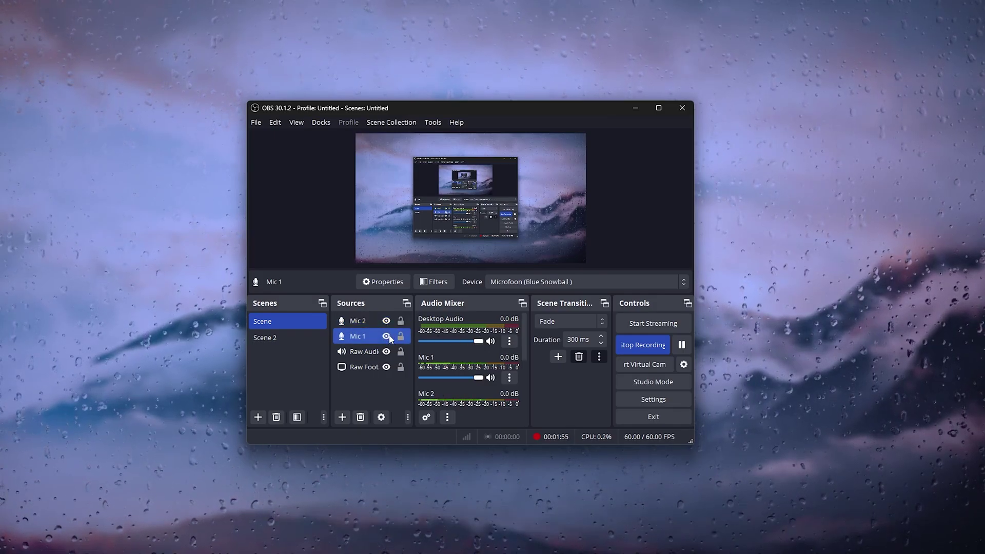
{"action": "left_click", "coordinate": [386, 321]}
{"action": "left_click", "coordinate": [405, 336]}
{"action": "left_click", "coordinate": [408, 348], "text": "ctrl"}
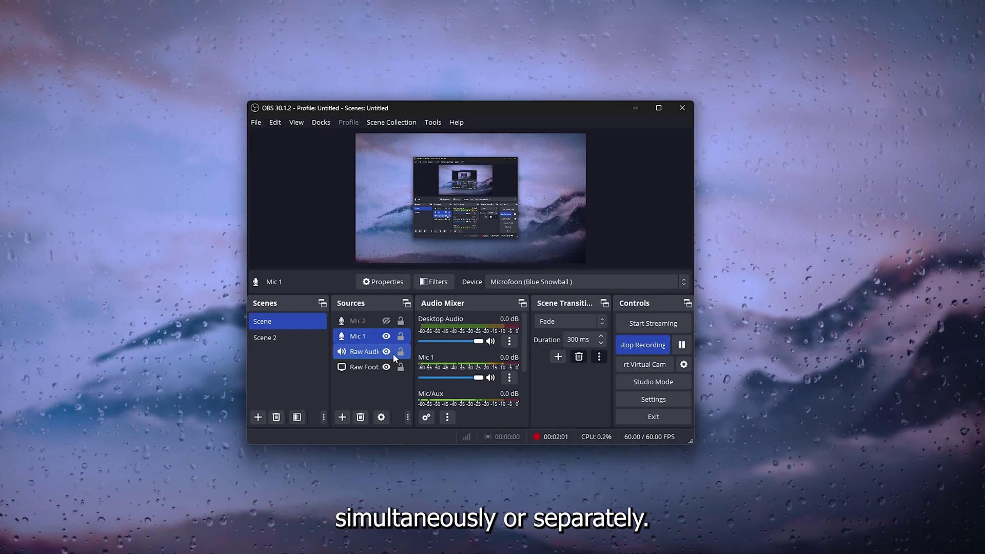
{"action": "left_click", "coordinate": [361, 380]}
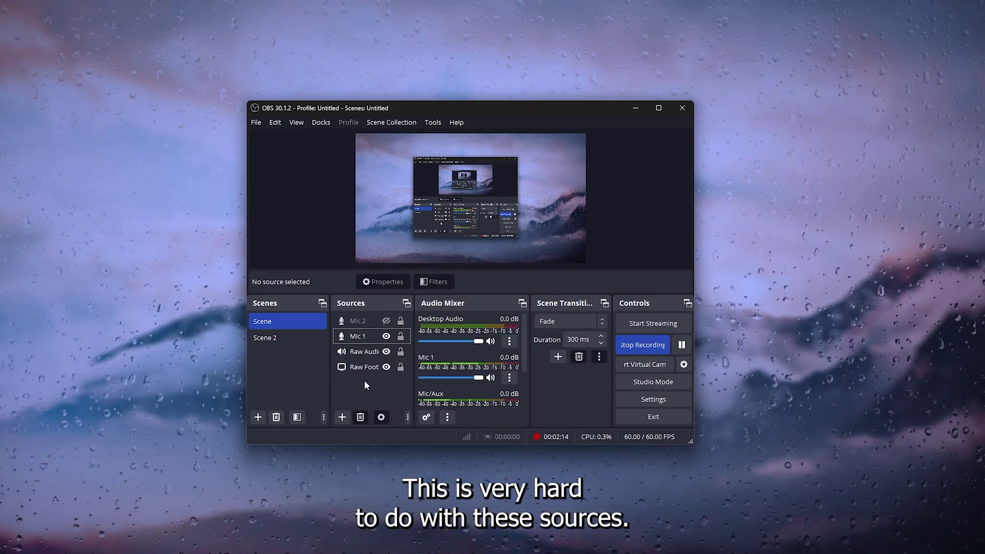
{"action": "left_click", "coordinate": [365, 352]}
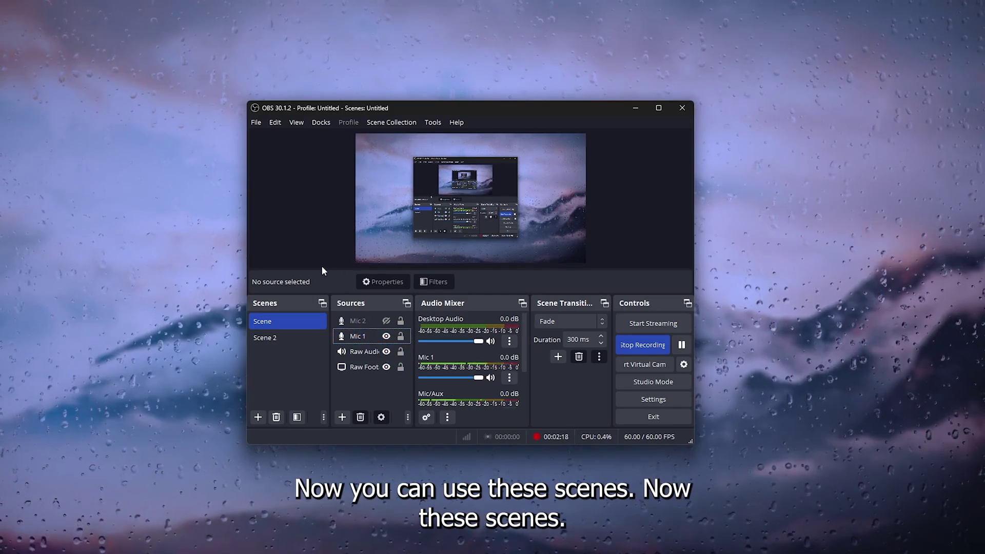
{"action": "left_click", "coordinate": [278, 337]}
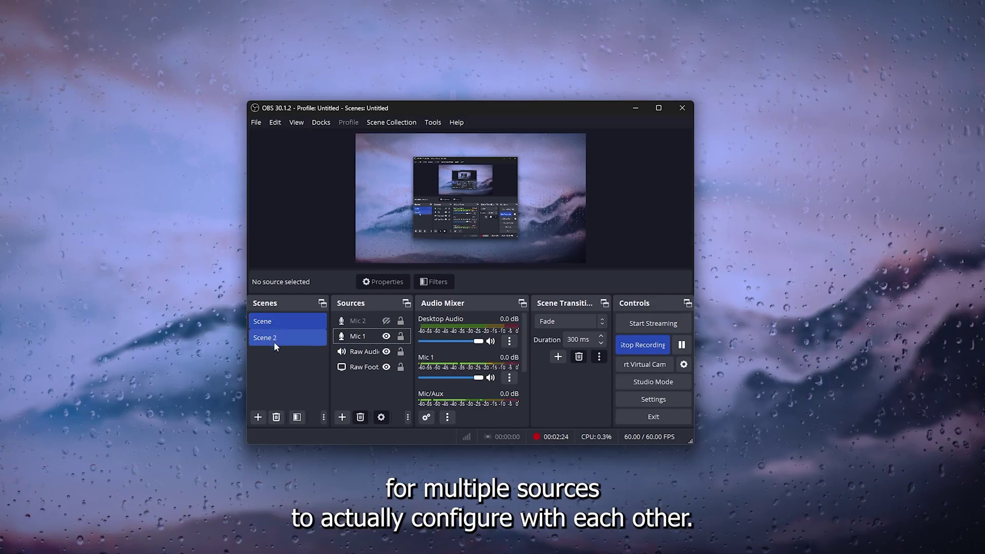
{"action": "left_click", "coordinate": [362, 351]}
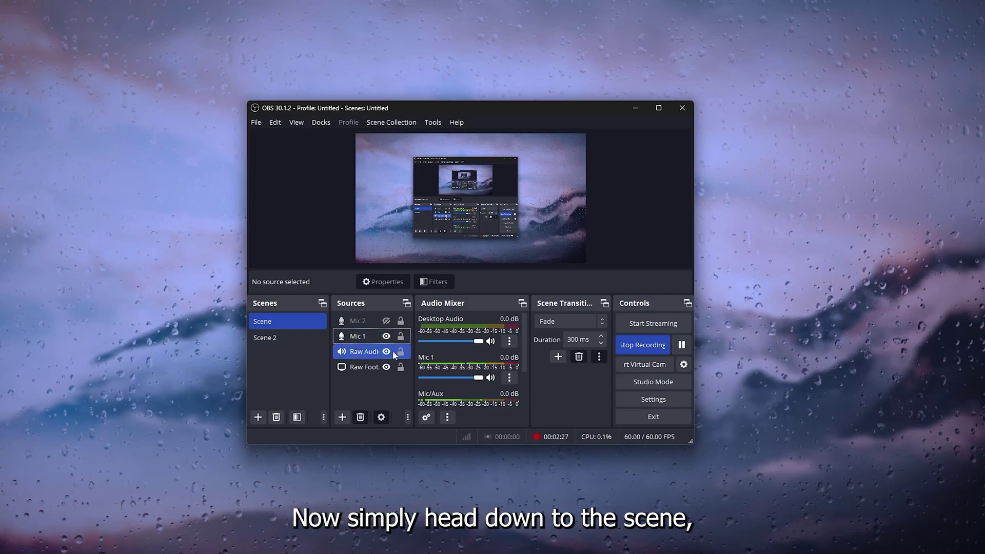
Switch to Scene 2 and create a new Audio Input Capture source there.
{"action": "right_click", "coordinate": [281, 349]}
{"action": "left_click", "coordinate": [262, 352]}
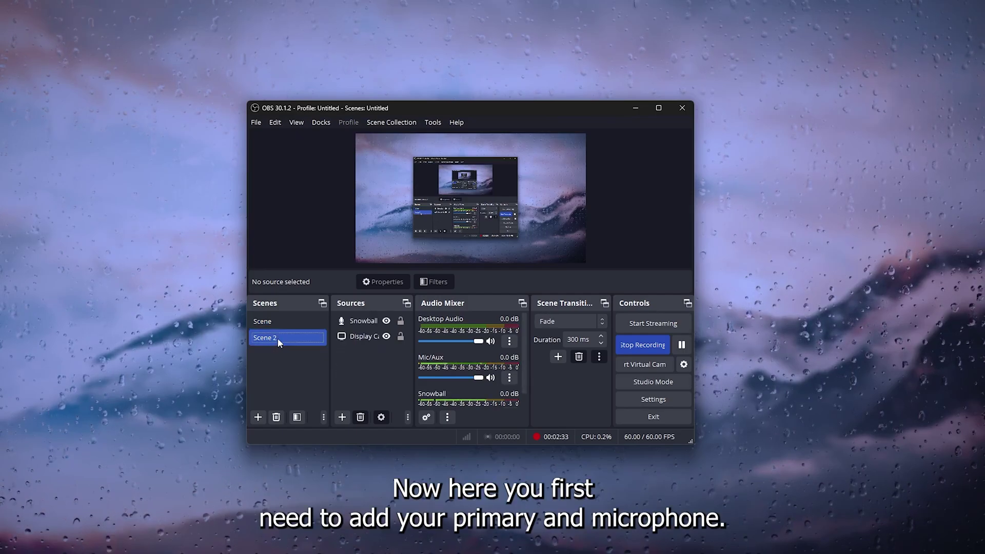
{"action": "right_click", "coordinate": [347, 353]}
{"action": "mouse_move", "coordinate": [377, 363]}
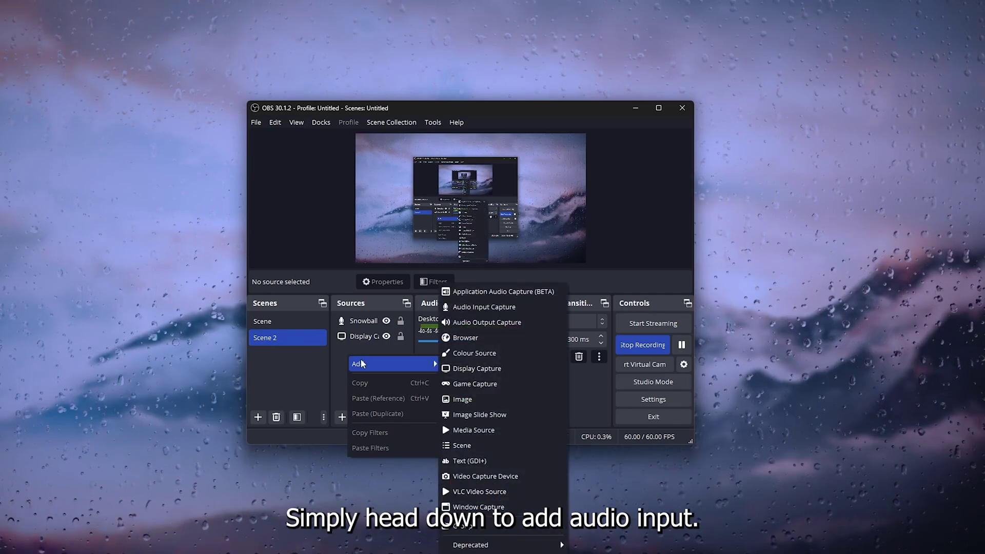
{"action": "left_click", "coordinate": [515, 310]}
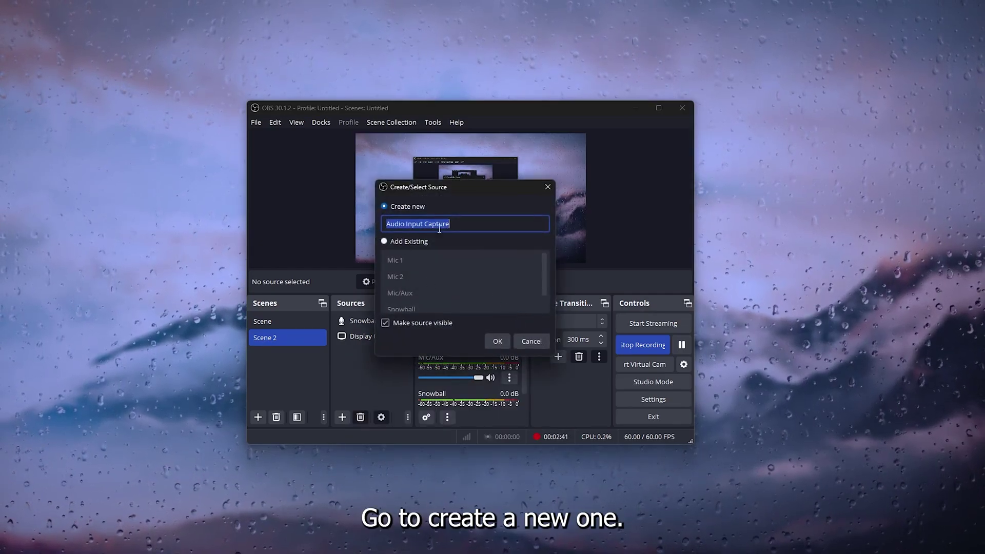
{"action": "left_click", "coordinate": [493, 341]}
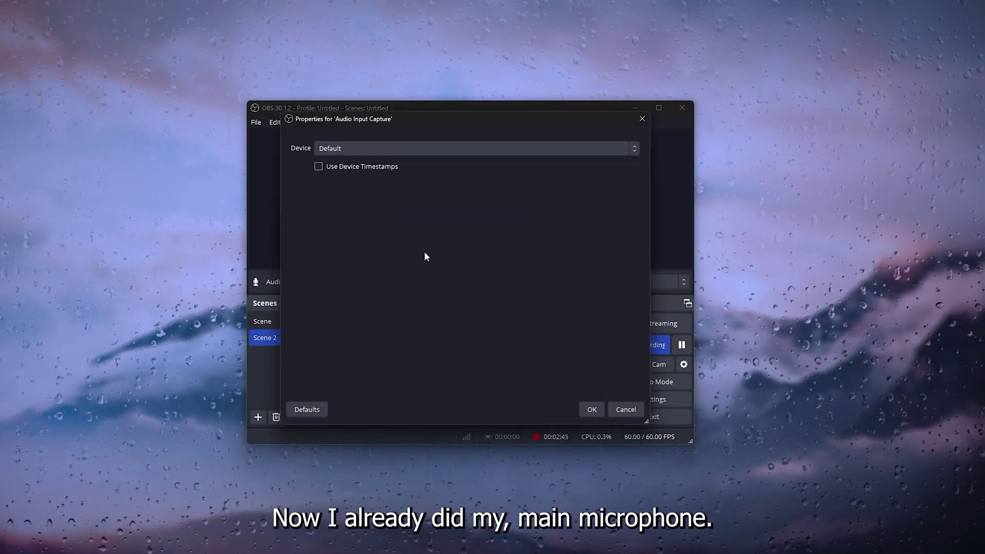
Set the new capture's device to Microfoon (2- G533 Gaming Headset).
{"action": "left_click", "coordinate": [368, 146]}
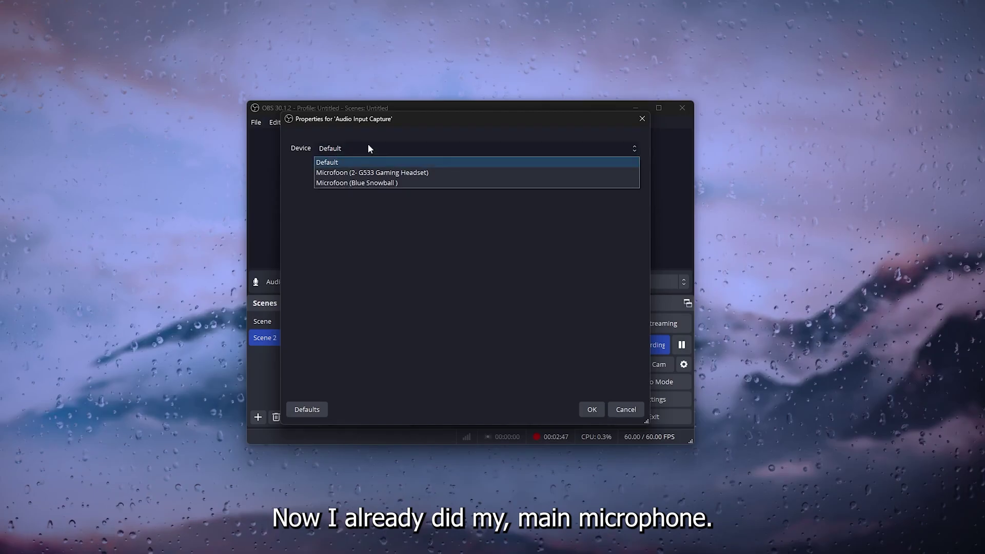
{"action": "left_click", "coordinate": [357, 177]}
{"action": "left_click", "coordinate": [598, 413]}
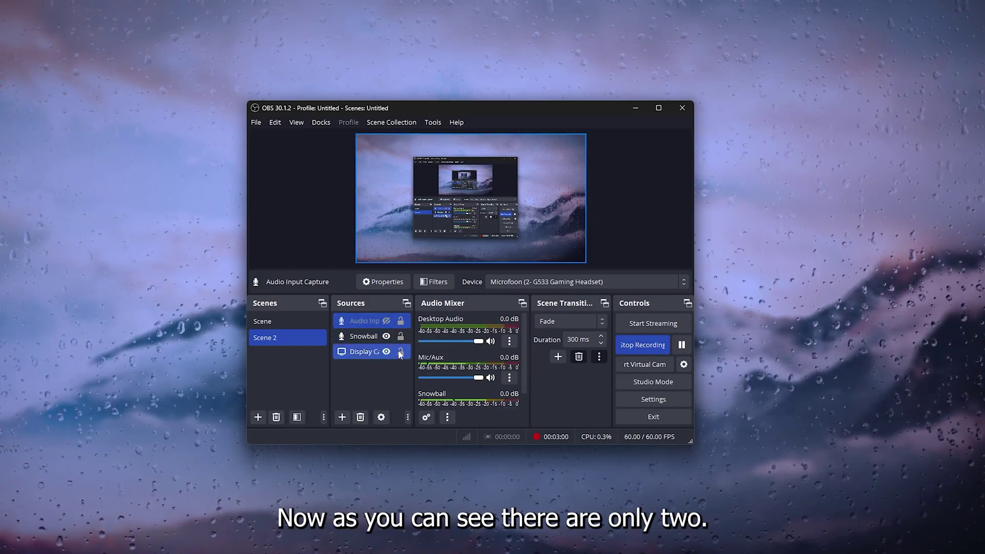
Add Audio Input Capture 2 using Microfoon (Blue Snowball) and make it visible.
{"action": "right_click", "coordinate": [356, 368]}
{"action": "mouse_move", "coordinate": [366, 375]}
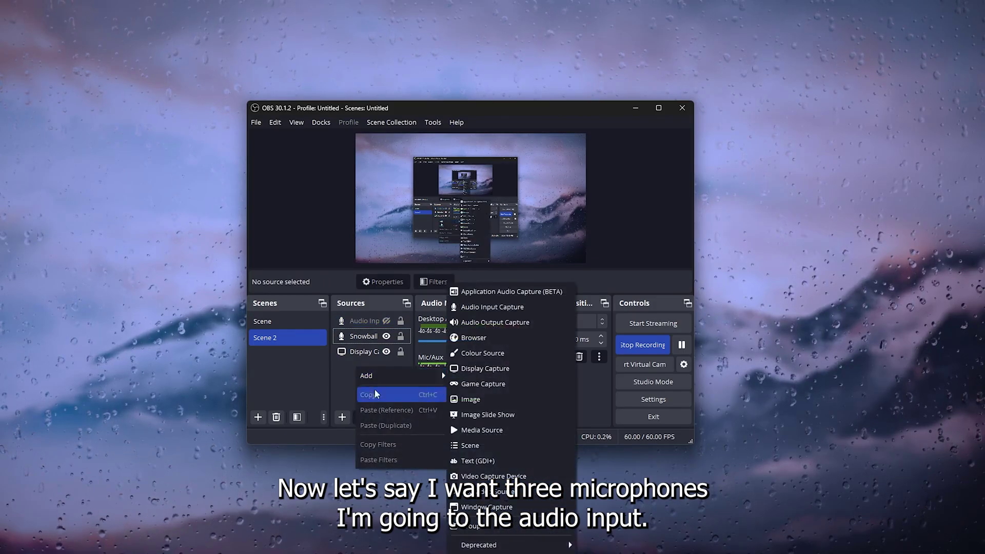
{"action": "left_click", "coordinate": [521, 308]}
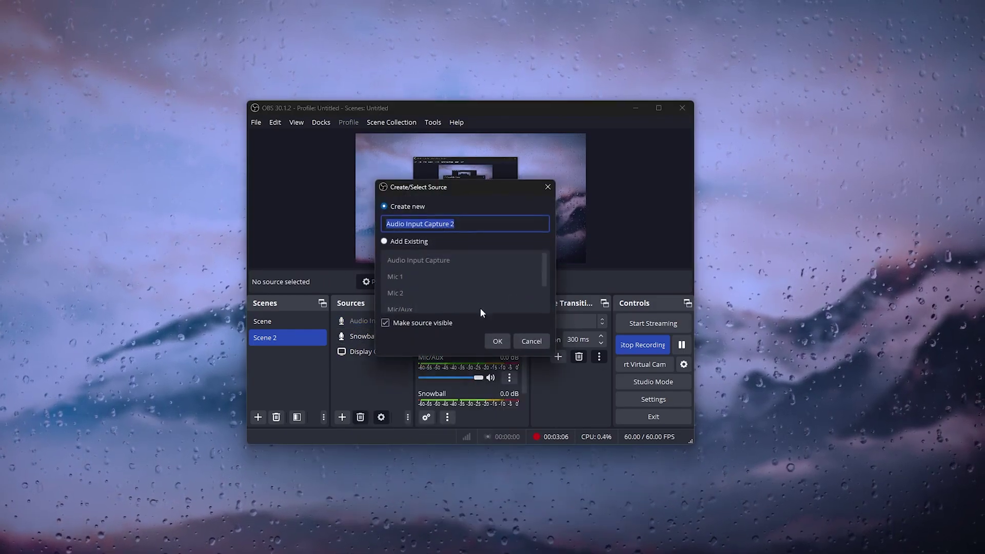
{"action": "left_click", "coordinate": [498, 340]}
{"action": "left_click", "coordinate": [355, 150]}
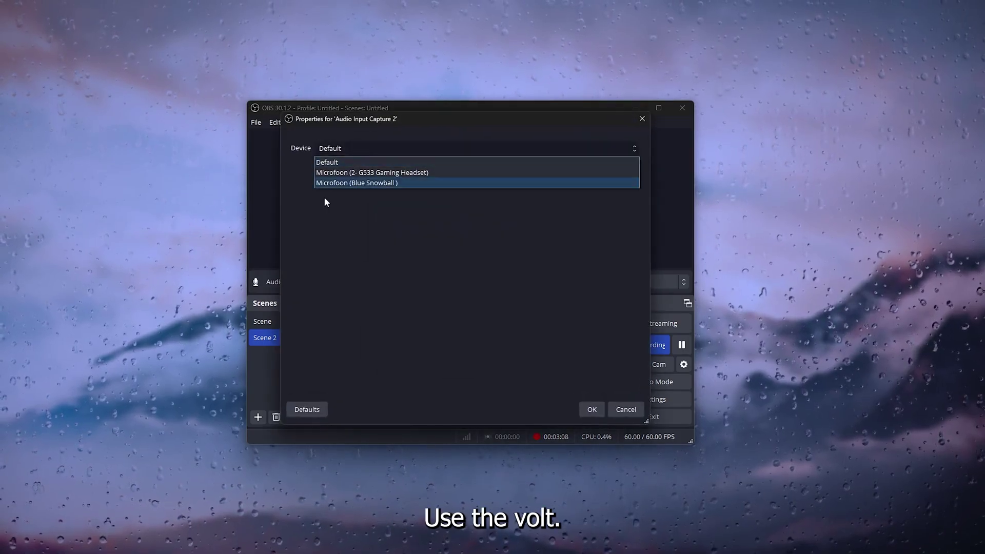
{"action": "left_click", "coordinate": [325, 195]}
{"action": "left_click", "coordinate": [341, 149]}
{"action": "left_click", "coordinate": [348, 181]}
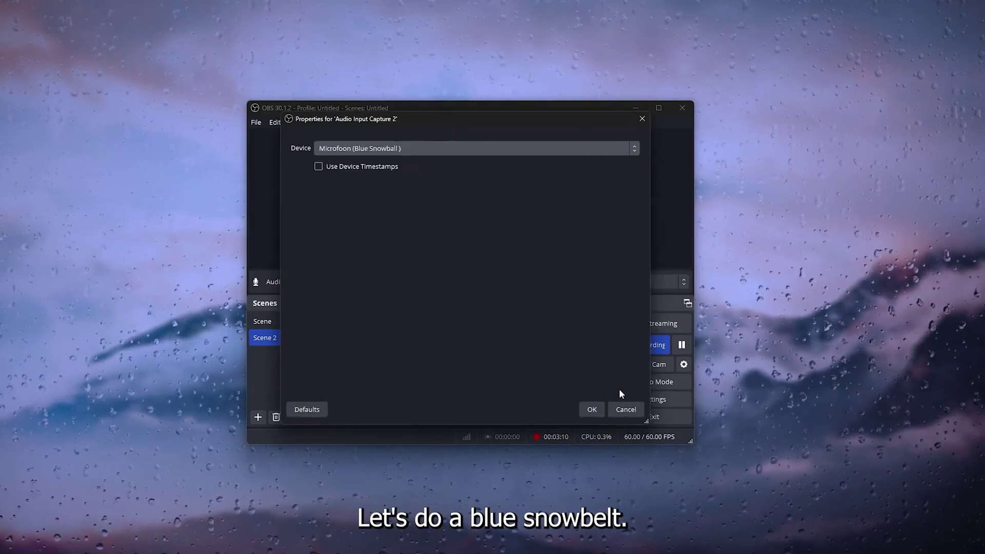
{"action": "left_click", "coordinate": [600, 410]}
{"action": "left_click", "coordinate": [386, 336]}
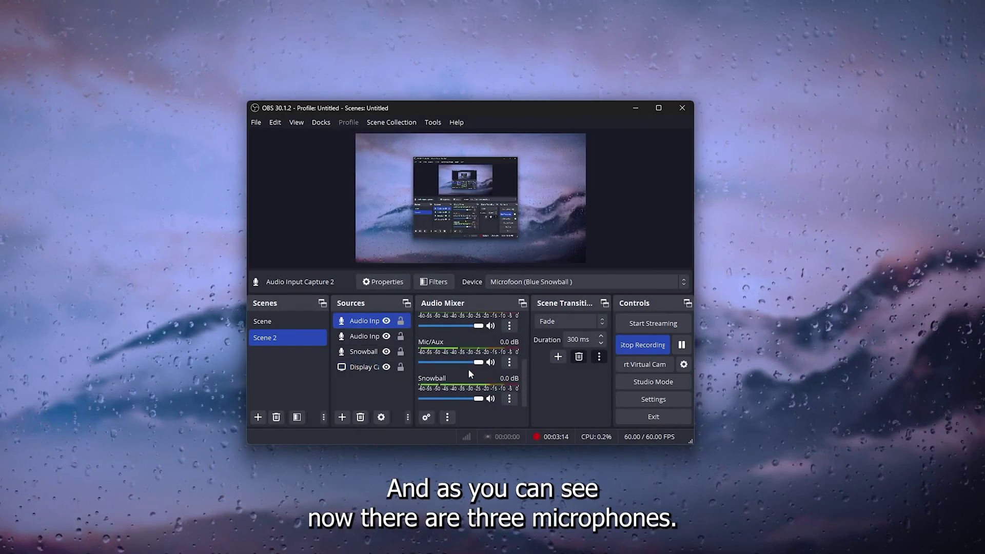
Hide the headset capture, keeping Audio Input Capture 2 and Snowball visible in Scene 2.
{"action": "left_click", "coordinate": [386, 336]}
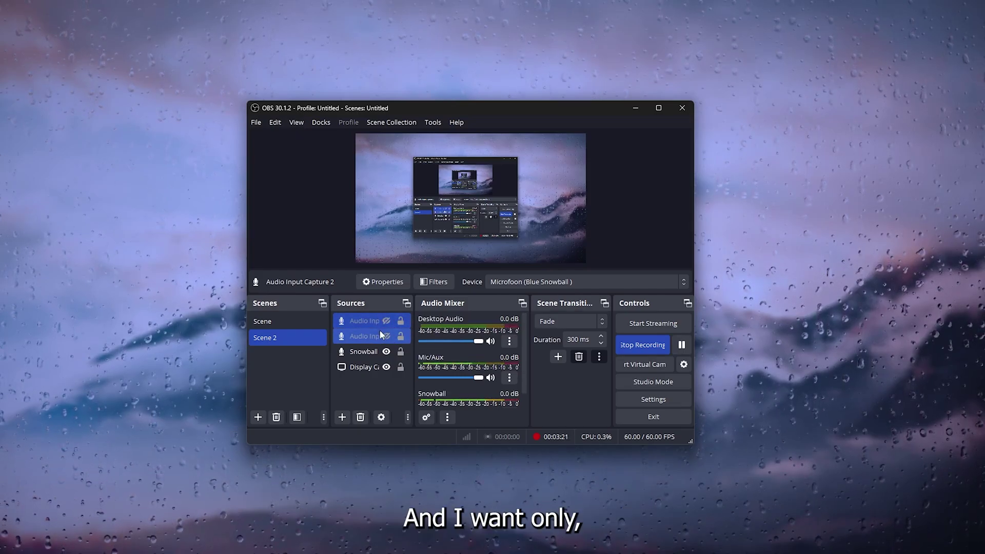
{"action": "left_click", "coordinate": [369, 352], "text": "ctrl"}
{"action": "left_click", "coordinate": [387, 340], "text": "shift"}
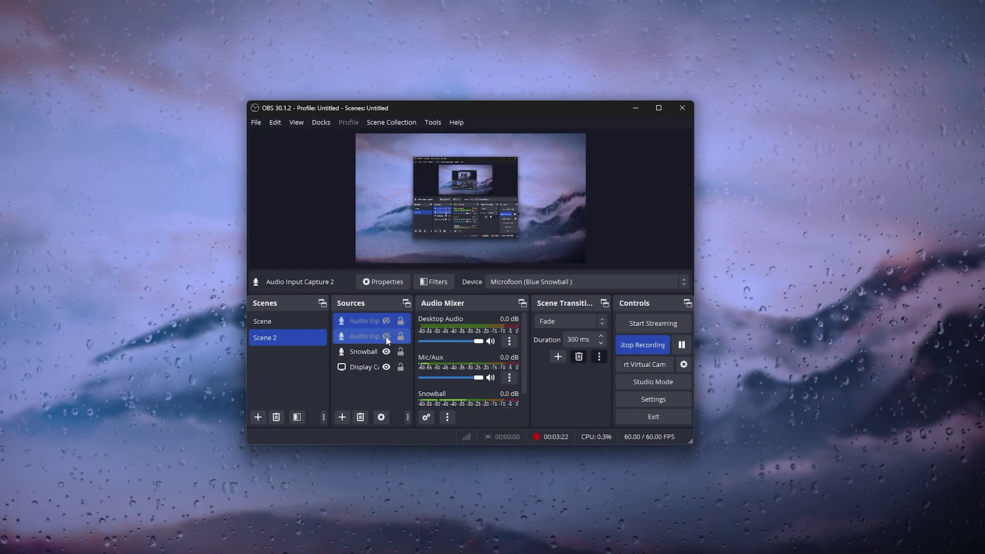
{"action": "left_click", "coordinate": [387, 336]}
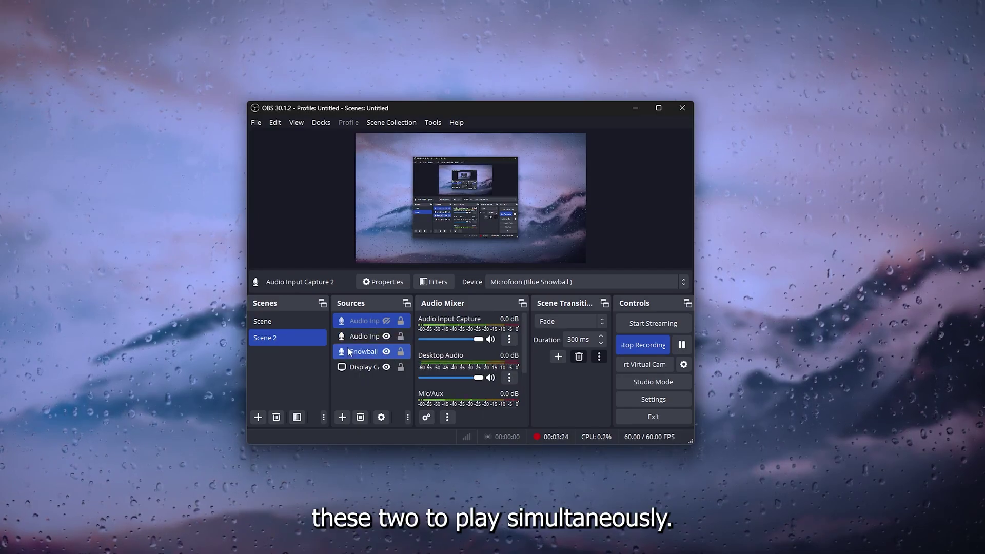
{"action": "left_click", "coordinate": [368, 350], "text": "ctrl"}
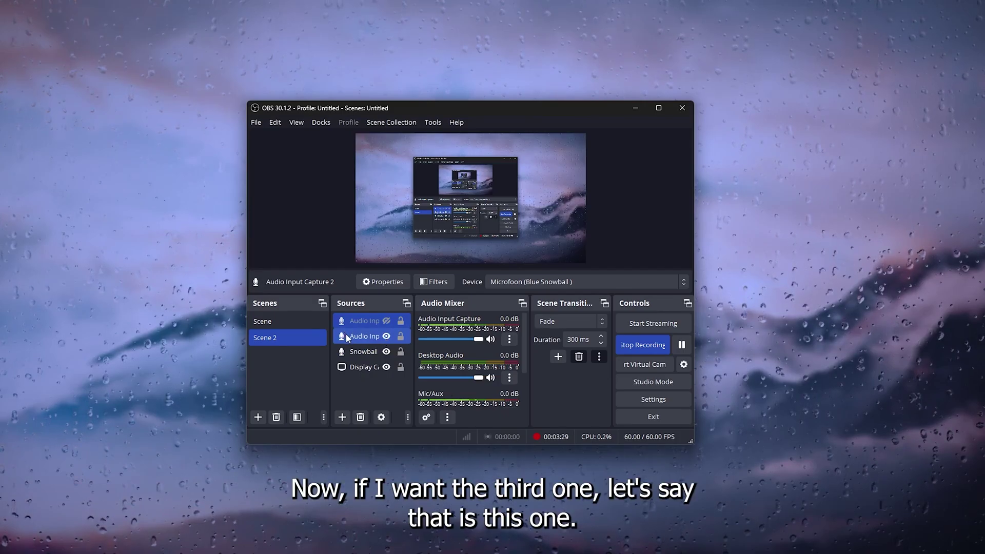
Return to the first scene and select its Mic 1 source.
{"action": "left_click", "coordinate": [361, 321]}
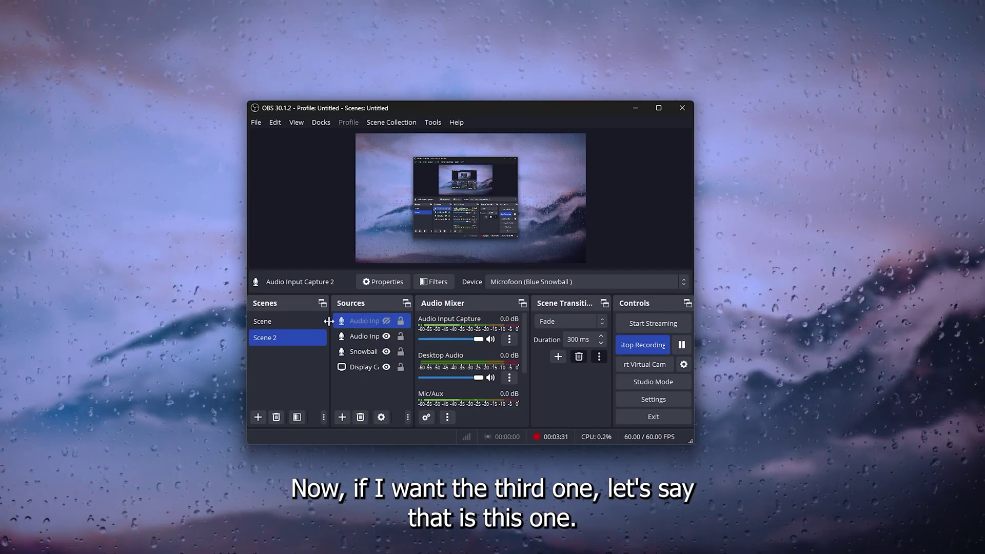
{"action": "left_click", "coordinate": [298, 322]}
{"action": "left_click", "coordinate": [374, 336]}
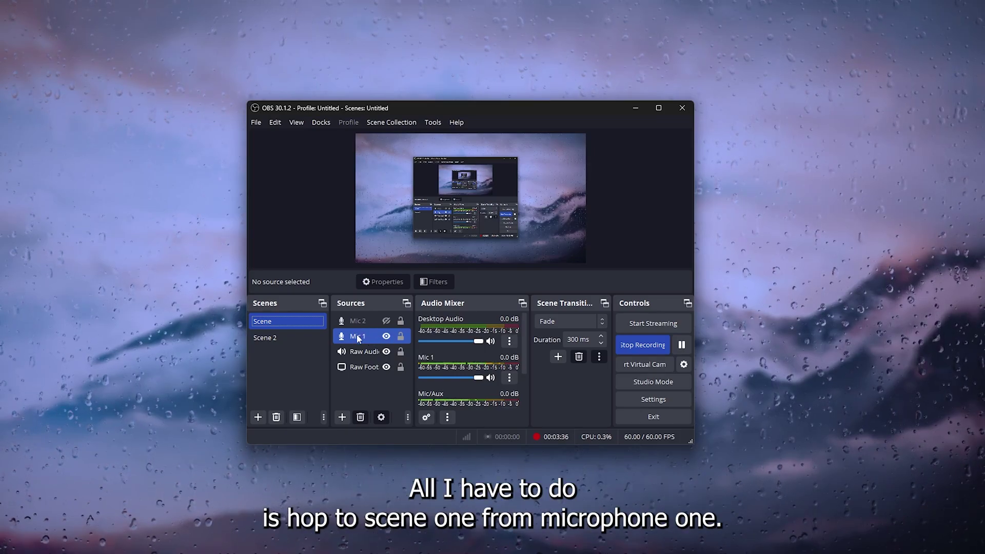
{"action": "left_click", "coordinate": [358, 338], "text": "ctrl"}
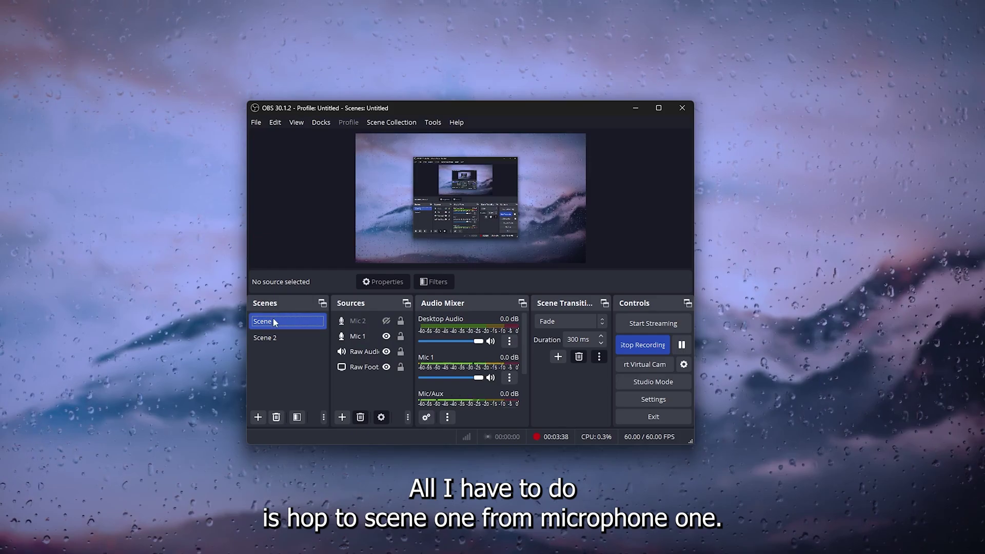
{"action": "left_click", "coordinate": [373, 332]}
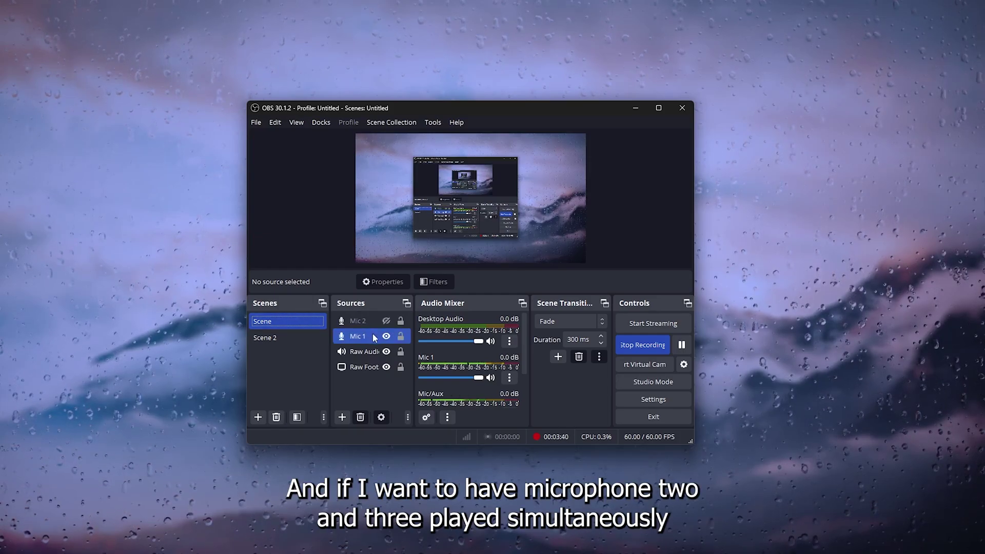
{"action": "left_click", "coordinate": [377, 321]}
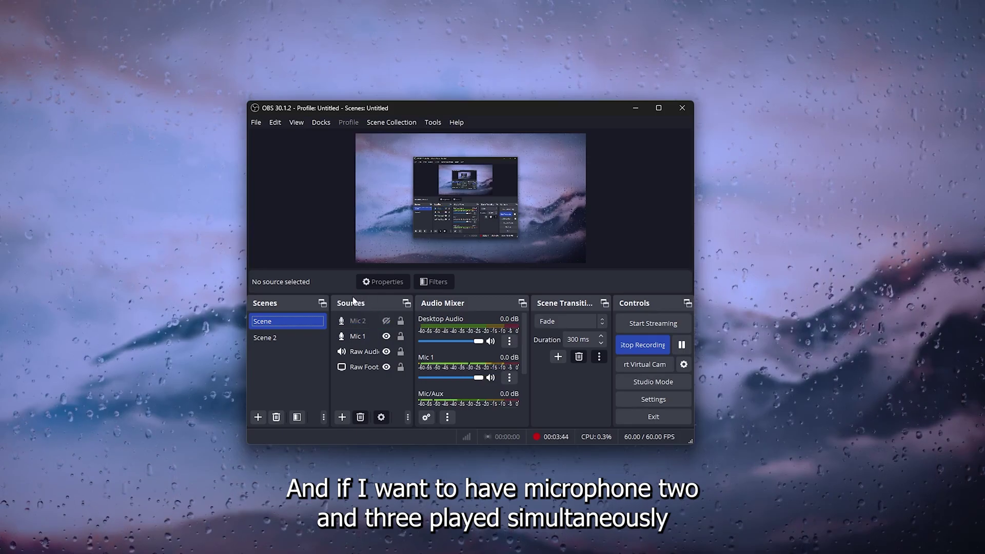
{"action": "left_click", "coordinate": [356, 338]}
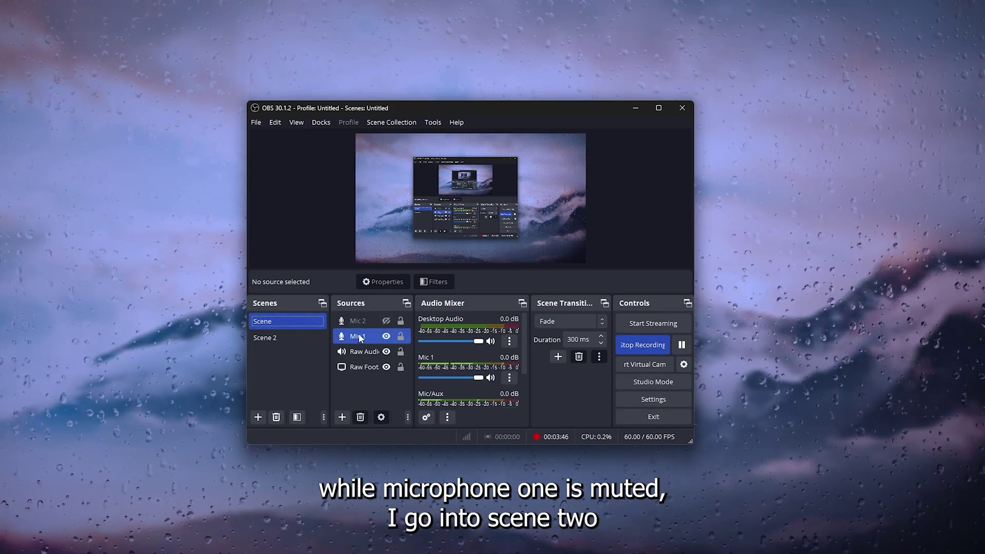
{"action": "left_click", "coordinate": [286, 334]}
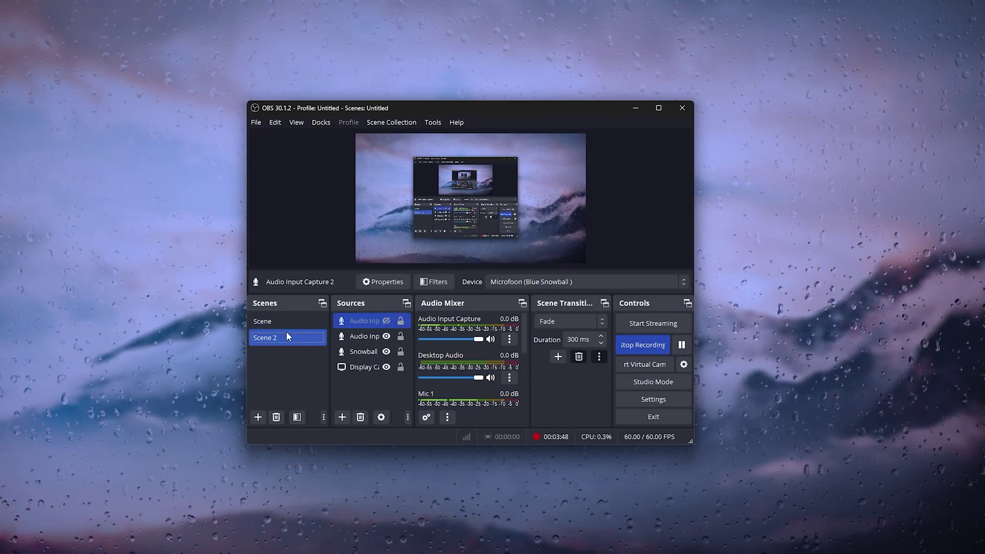
{"action": "left_click", "coordinate": [359, 337], "text": "ctrl"}
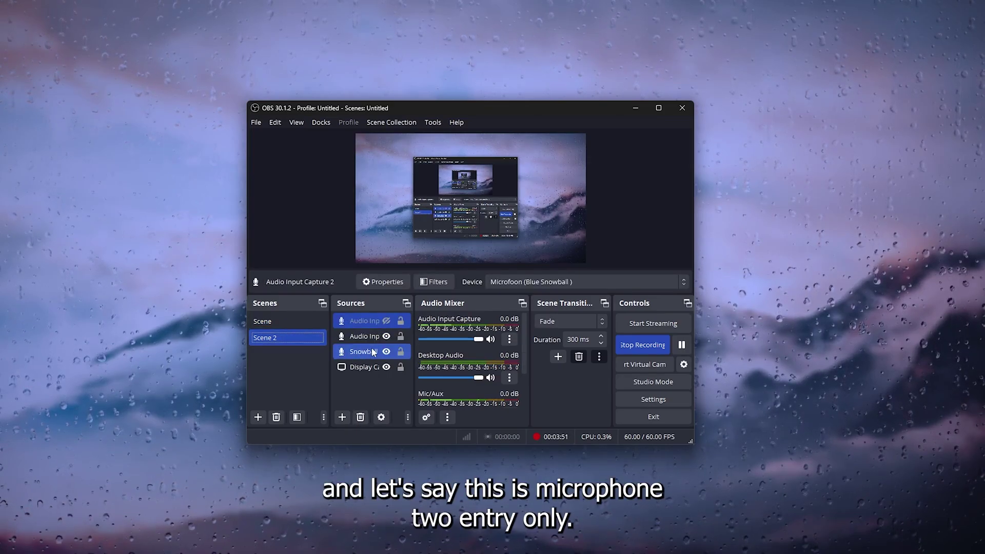
{"action": "left_click", "coordinate": [361, 336], "text": "ctrl"}
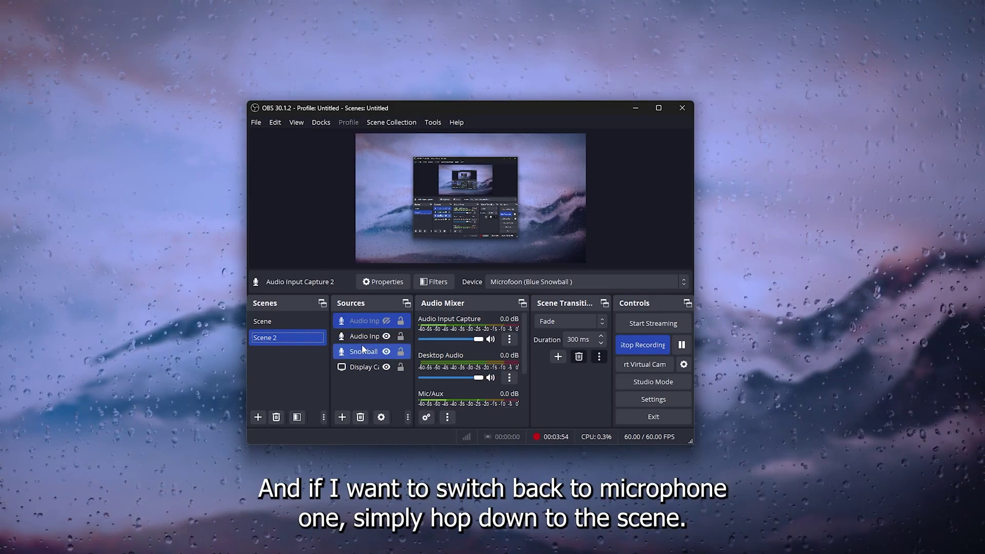
{"action": "left_click", "coordinate": [362, 349], "text": "ctrl"}
{"action": "left_click", "coordinate": [363, 338], "text": "ctrl"}
{"action": "left_click", "coordinate": [303, 320]}
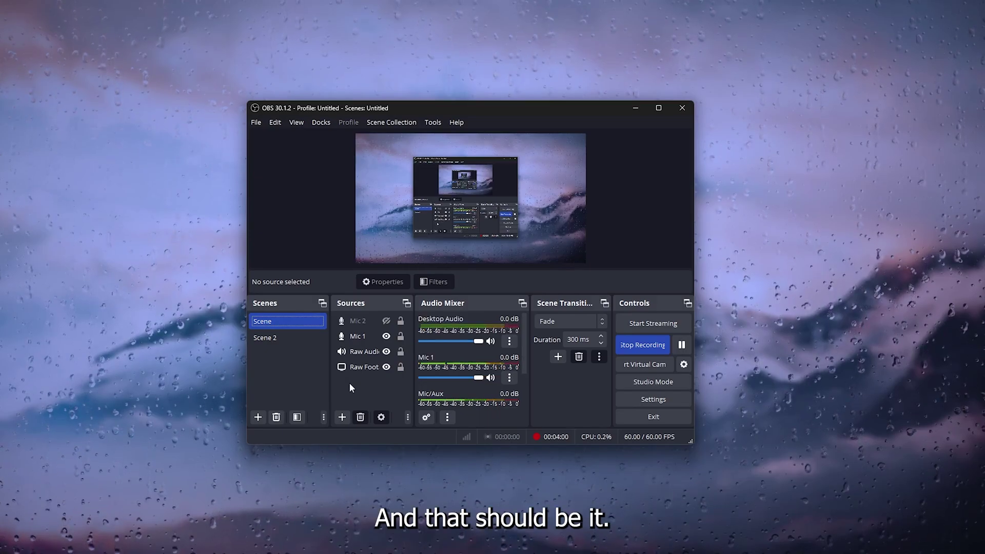
{"action": "left_click", "coordinate": [289, 335]}
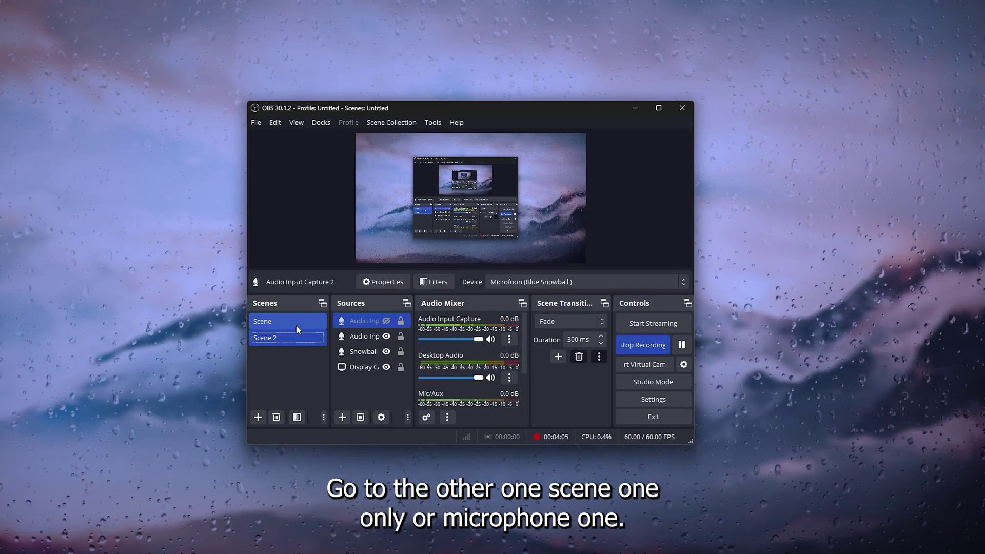
{"action": "left_click", "coordinate": [297, 327]}
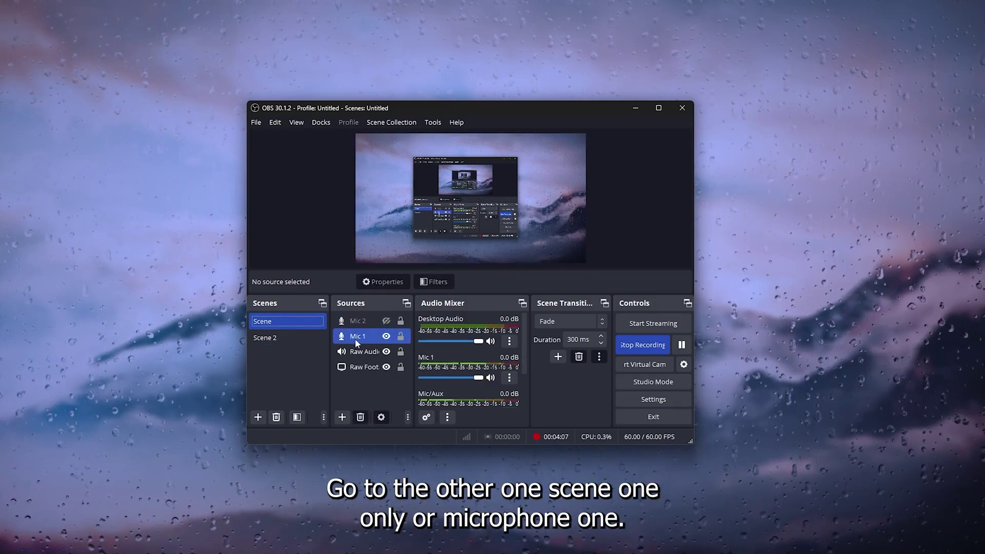